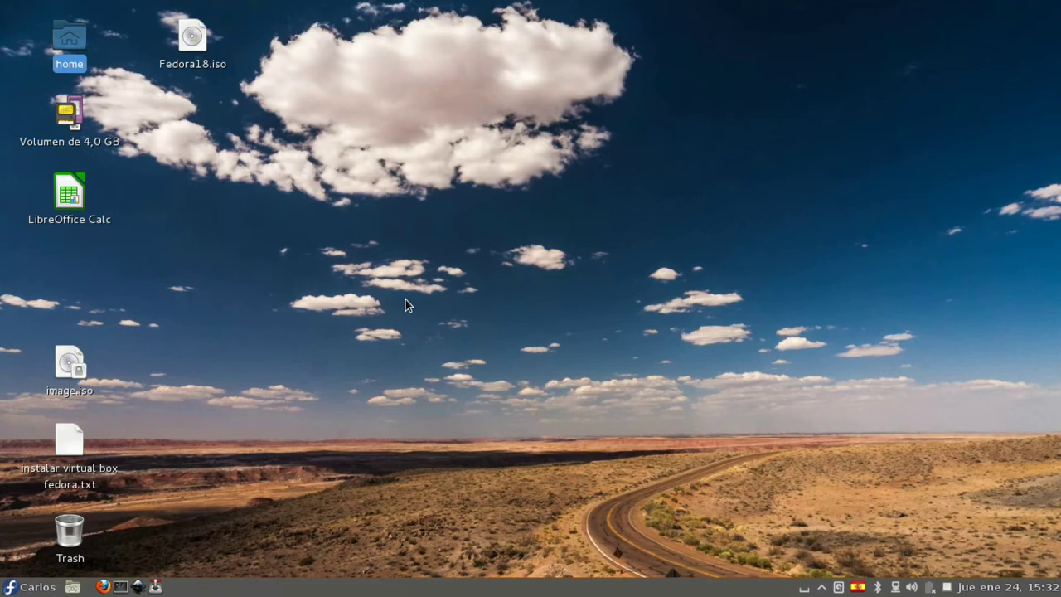
# Toggle the panel menu button until the Cinnamon menu stays open, listing all application categories.
pyautogui.click(16, 590)
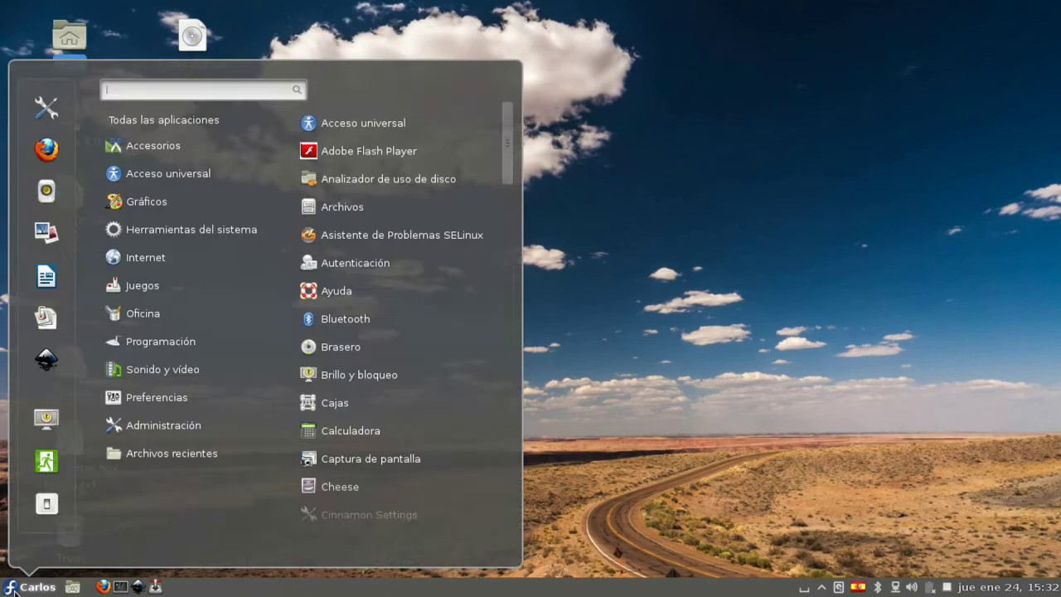
pyautogui.click(15, 590)
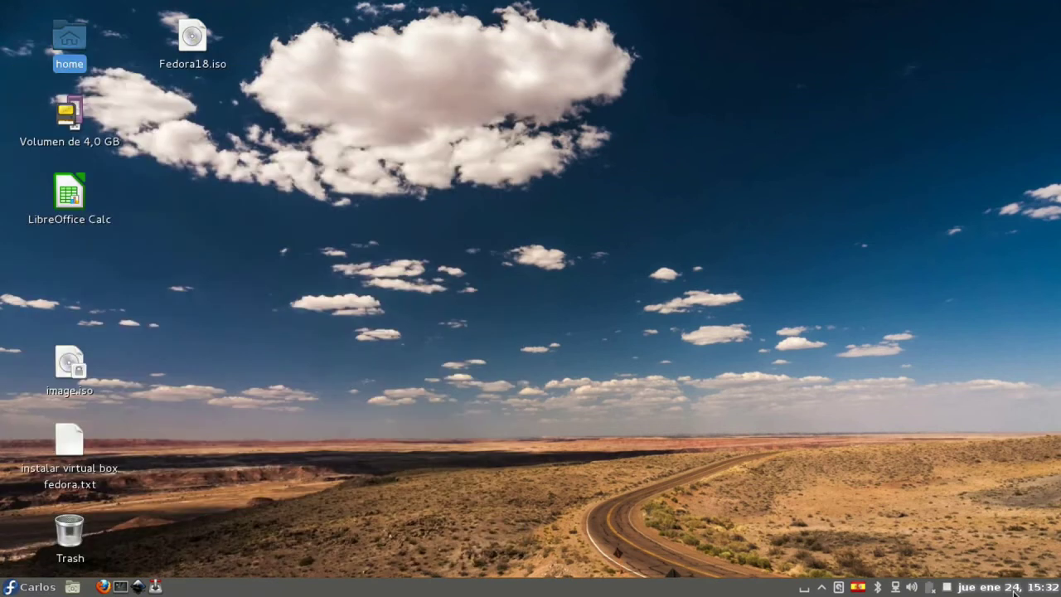
pyautogui.click(14, 590)
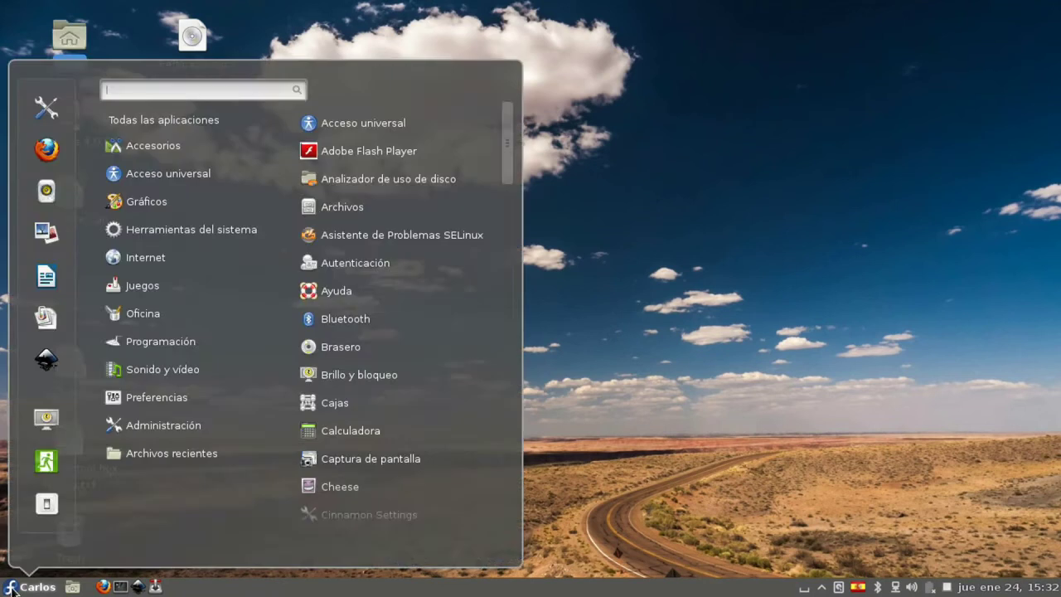
pyautogui.click(14, 590)
pyautogui.click(14, 590)
pyautogui.click(14, 590)
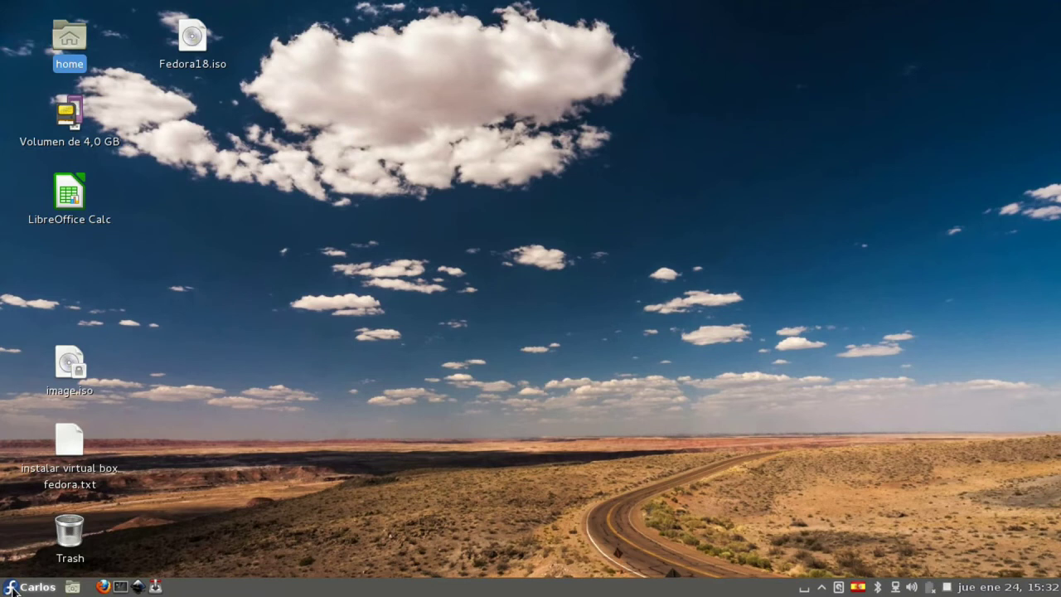
pyautogui.click(14, 590)
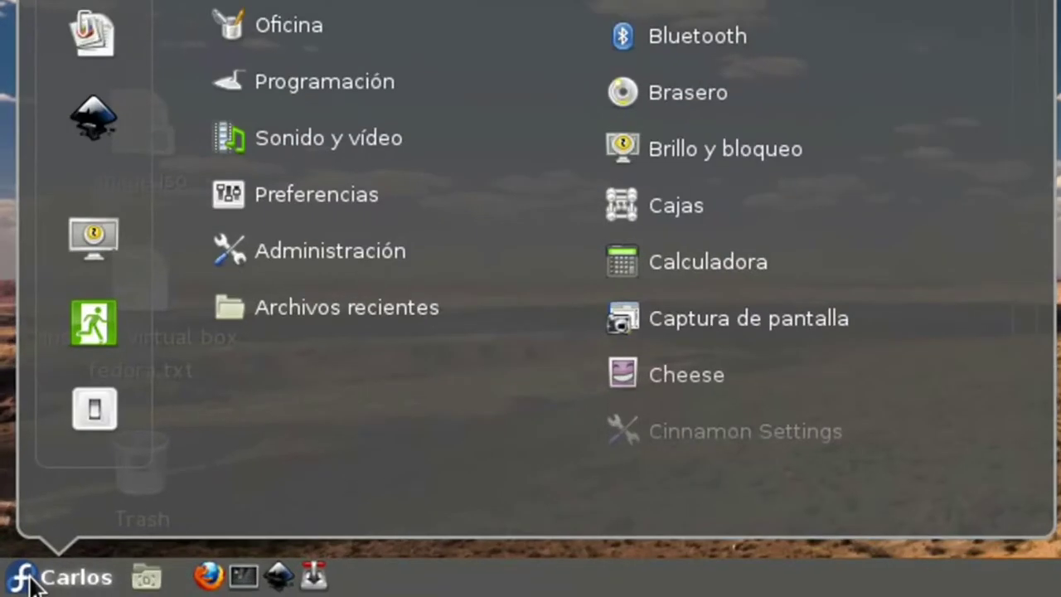
pyautogui.click(104, 417)
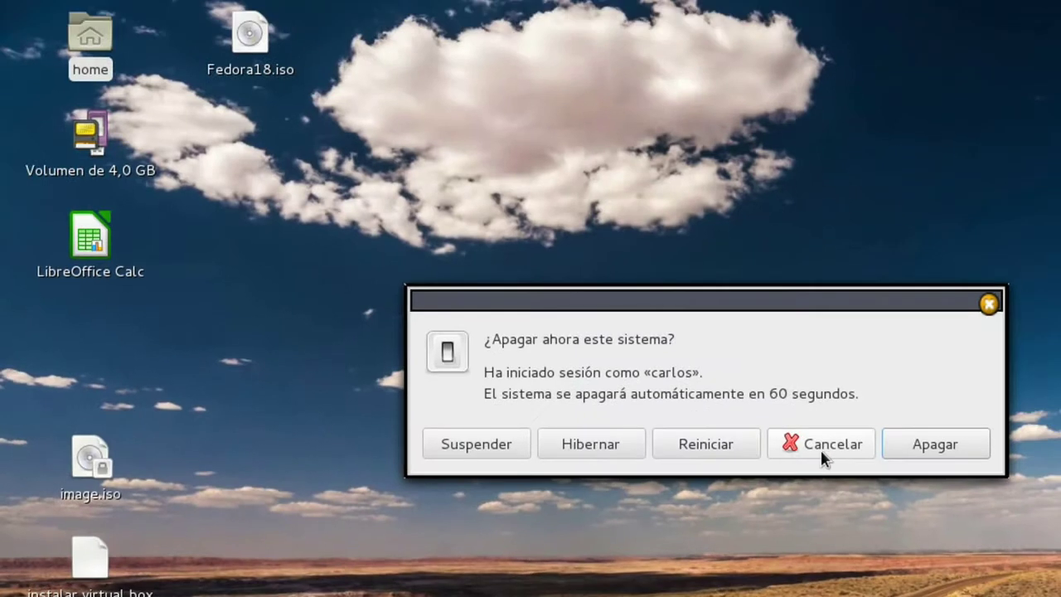
pyautogui.click(822, 452)
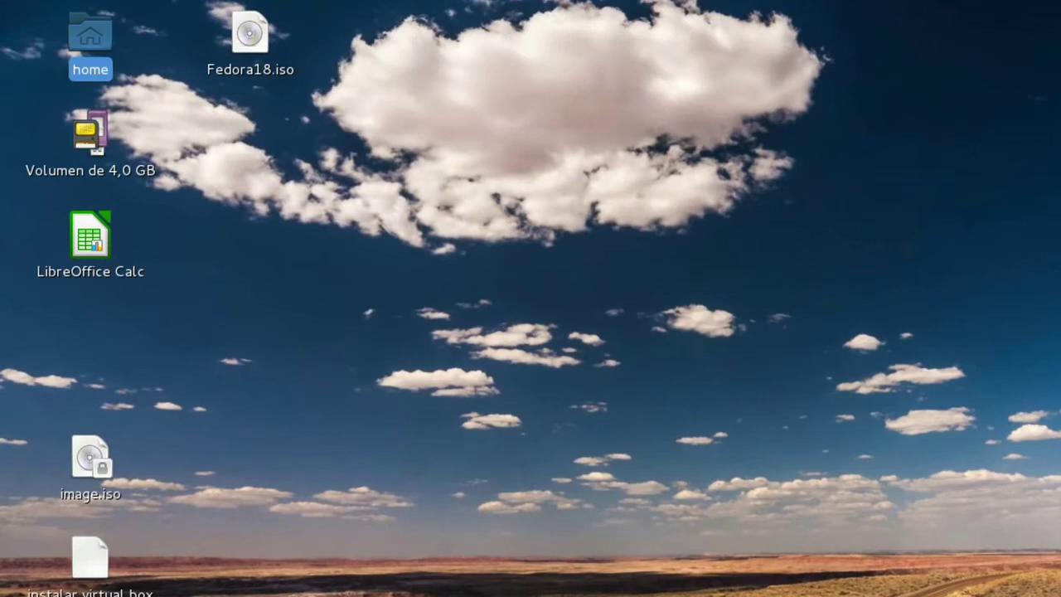
pyautogui.click(38, 584)
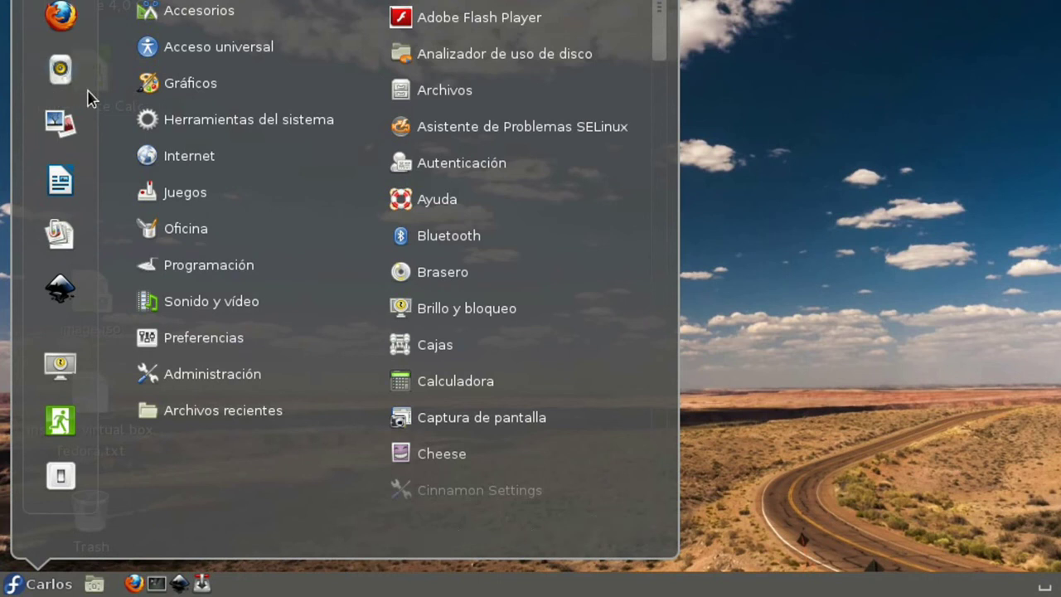
pyautogui.moveTo(162, 98)
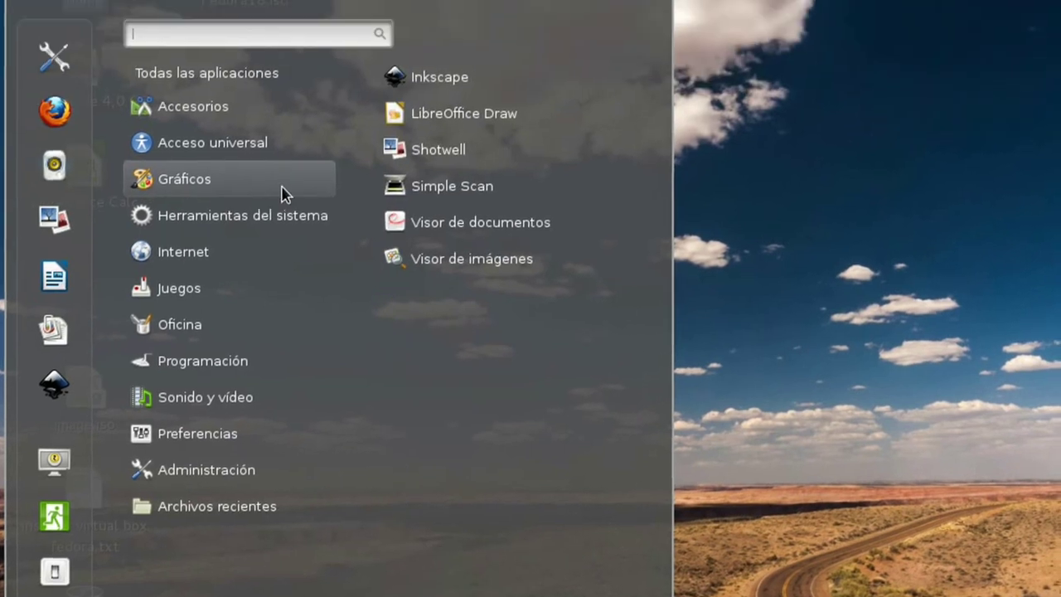
pyautogui.rightClick(452, 134)
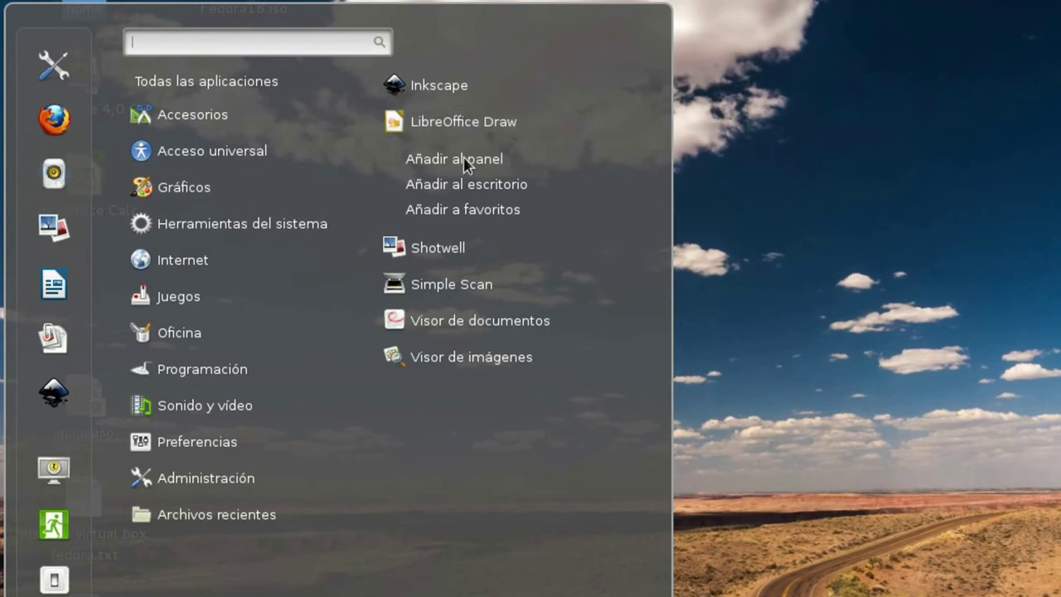
pyautogui.click(465, 214)
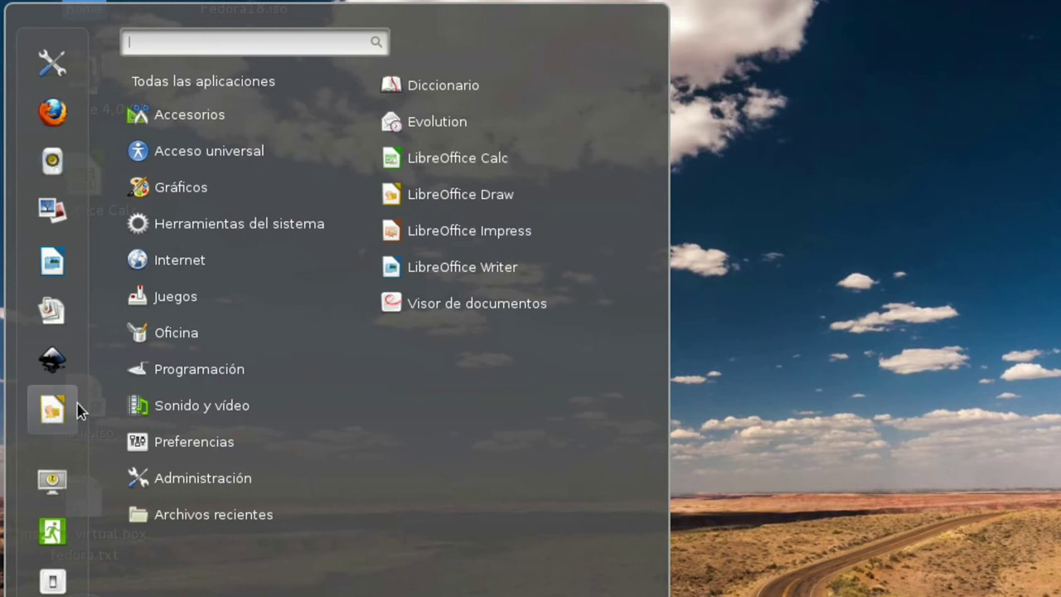
pyautogui.moveTo(323, 192)
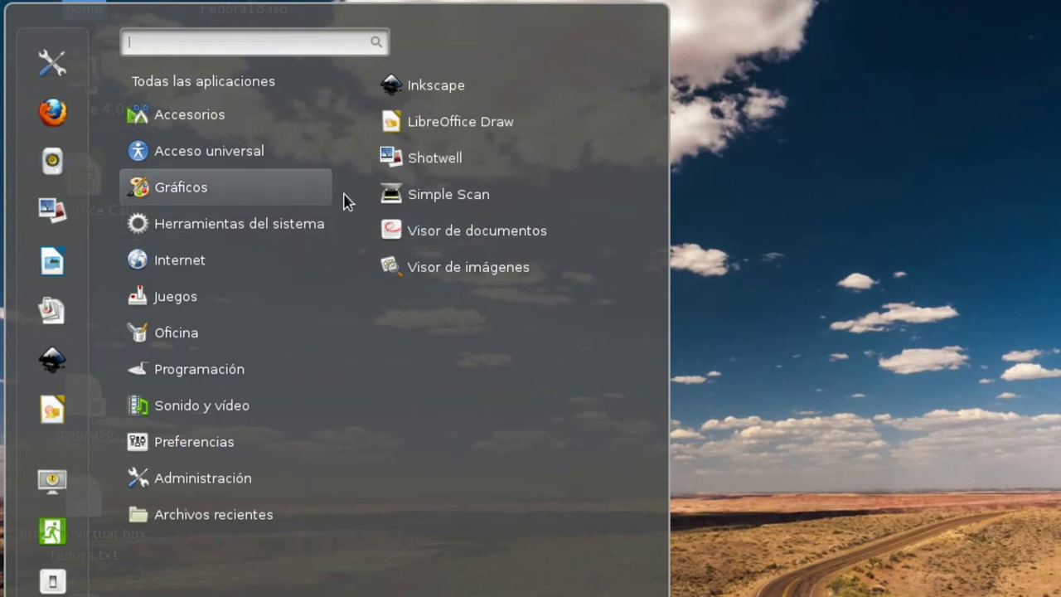
pyautogui.rightClick(514, 133)
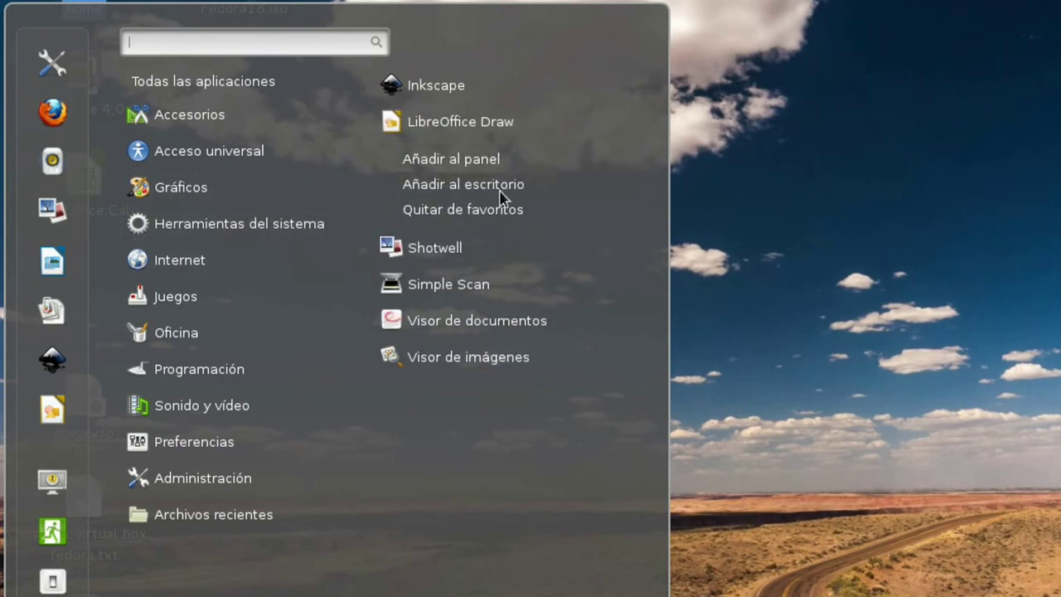
pyautogui.click(487, 212)
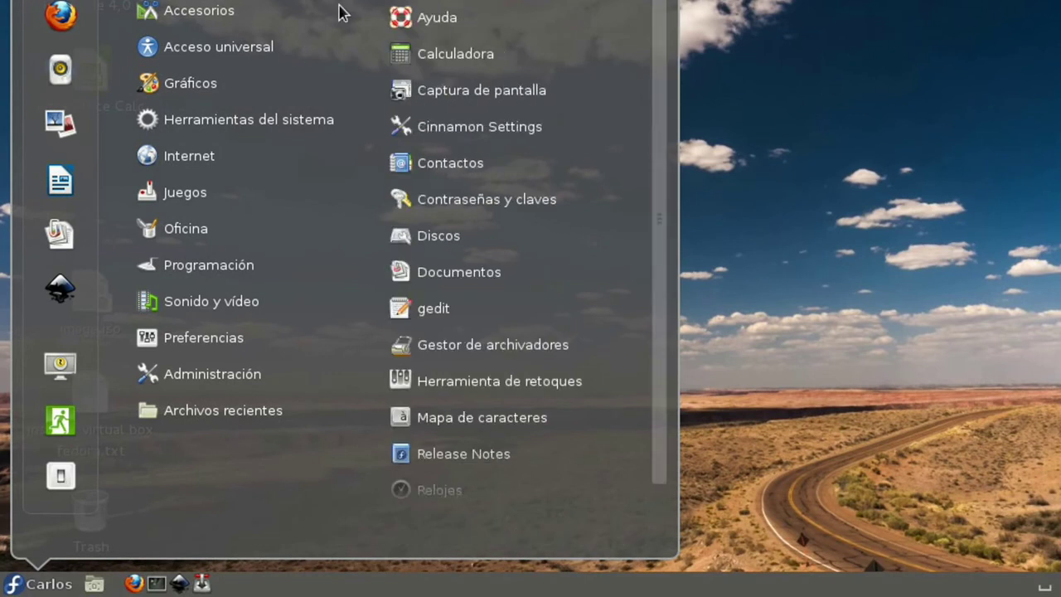
# Pin LibreOffice Draw to the bottom panel with 'Añadir al panel'.
pyautogui.rightClick(500, 30)
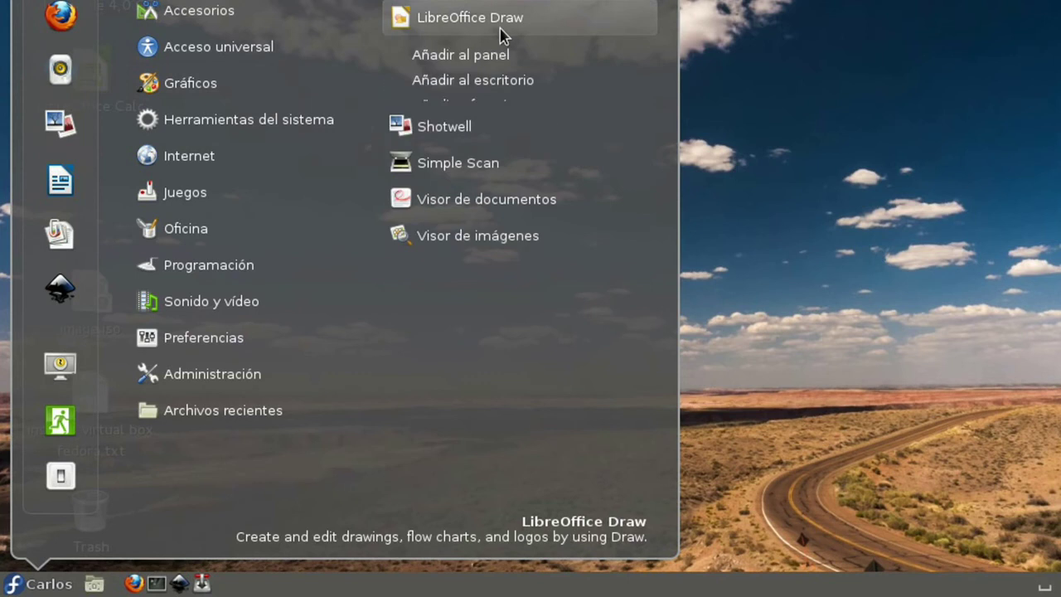
pyautogui.click(496, 54)
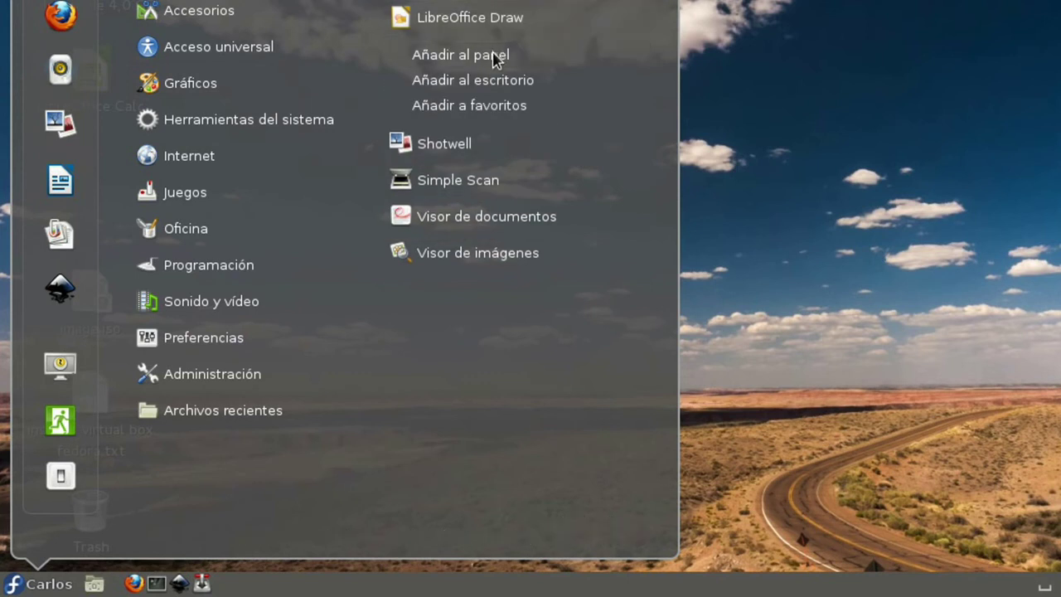
pyautogui.click(224, 584)
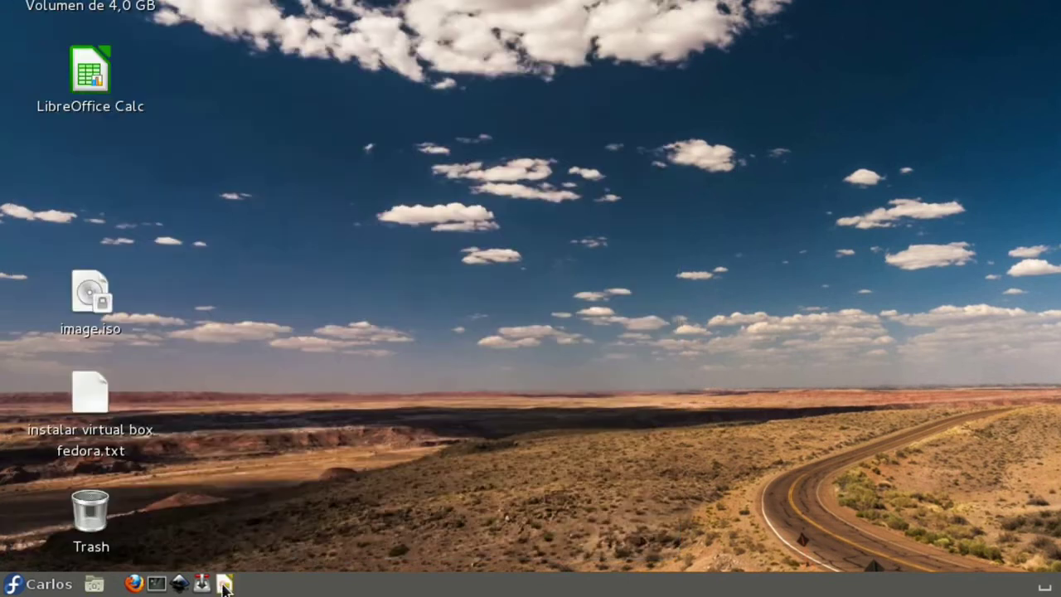
# Remove the Inkscape launcher from the panel with 'Quitar'.
pyautogui.rightClick(224, 584)
pyautogui.click(238, 549)
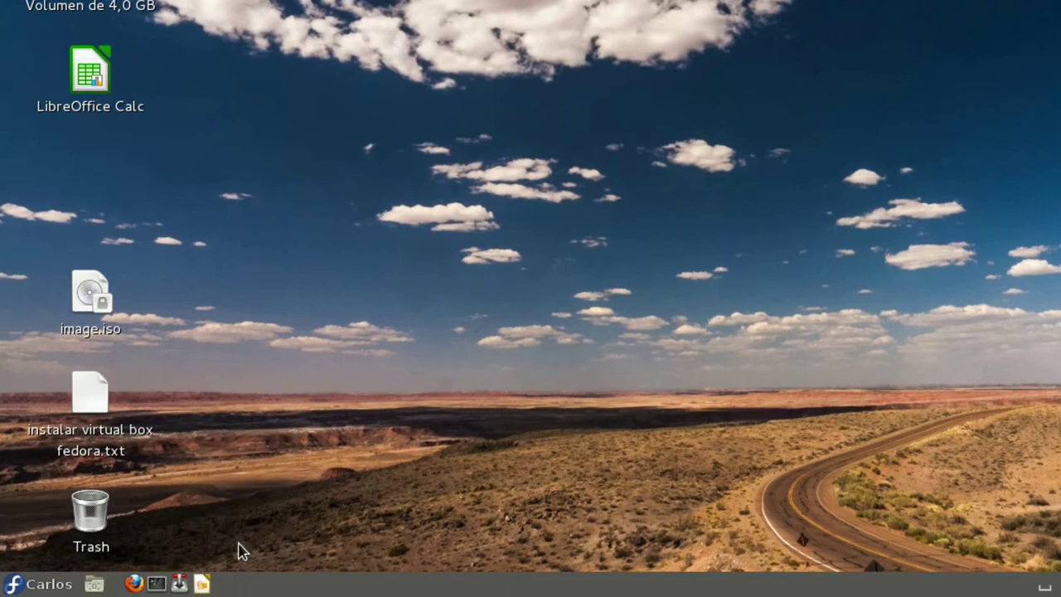
pyautogui.click(42, 585)
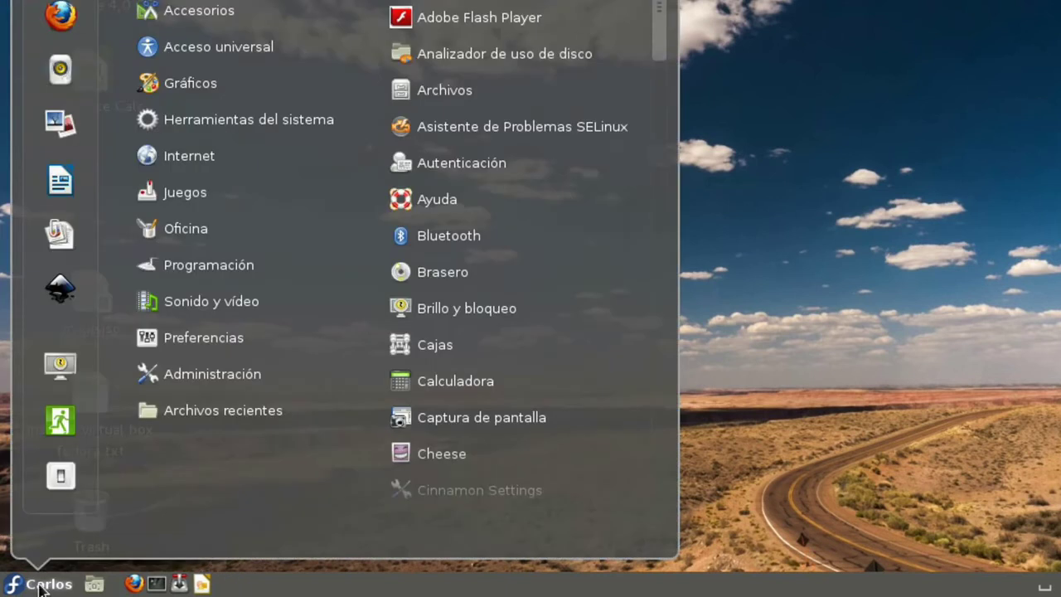
# Add Firefox from the Internet category to the desktop with 'Añadir al escritorio'.
pyautogui.moveTo(338, 148)
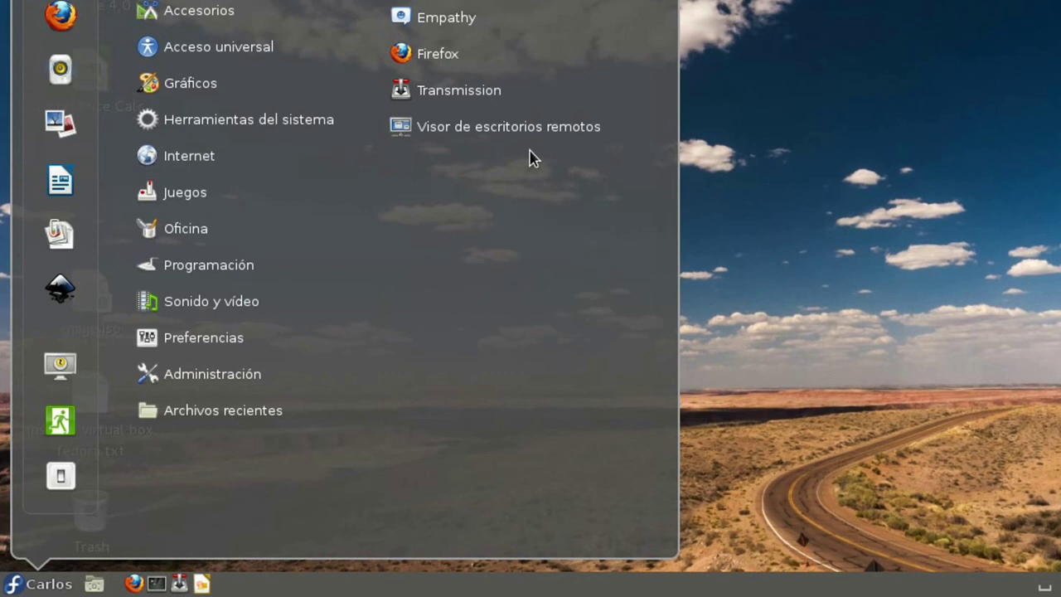
pyautogui.rightClick(503, 73)
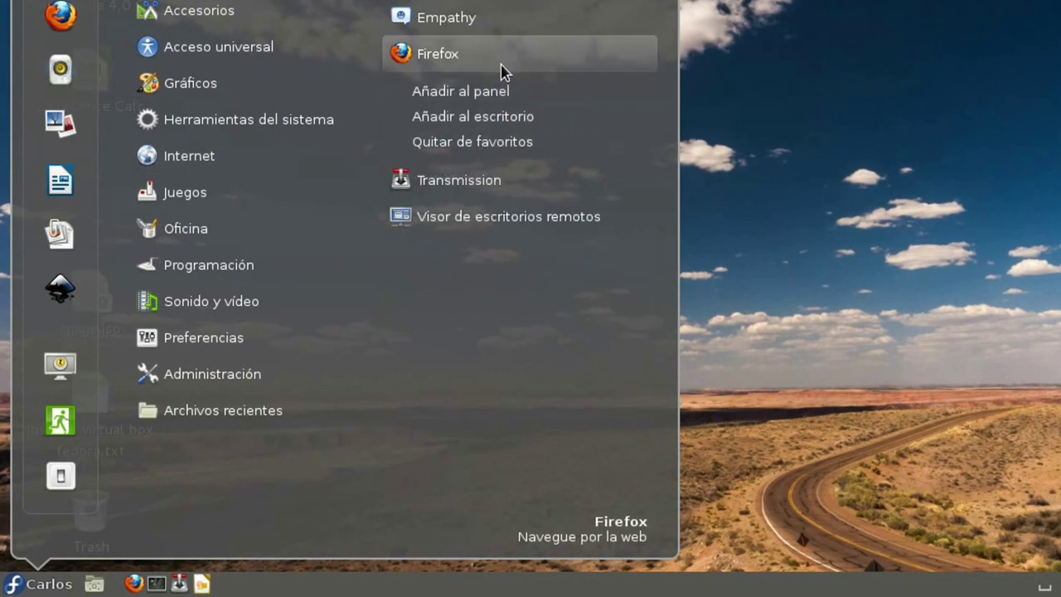
pyautogui.click(496, 116)
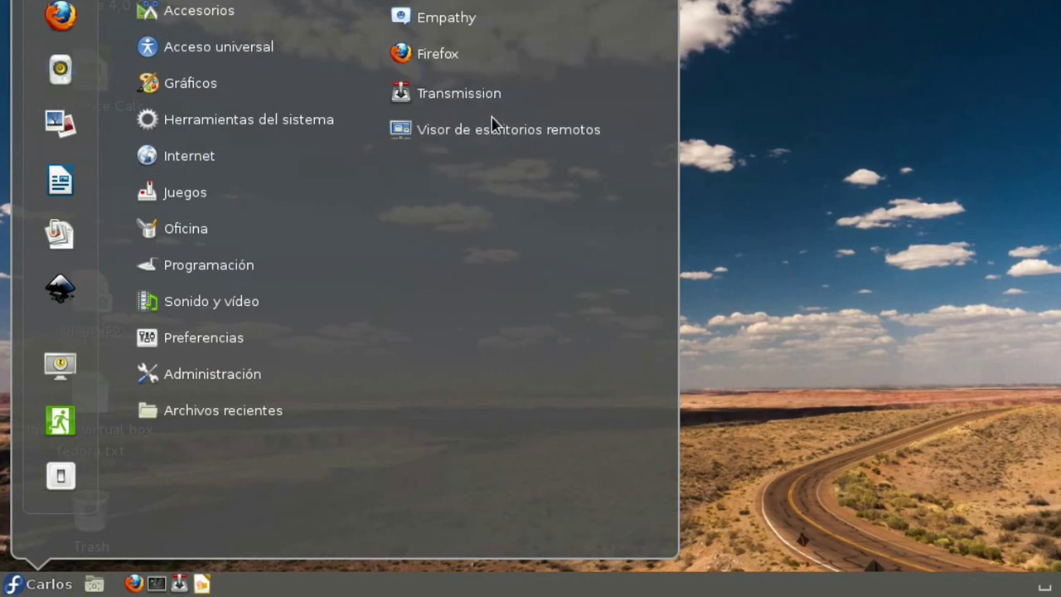
pyautogui.click(774, 133)
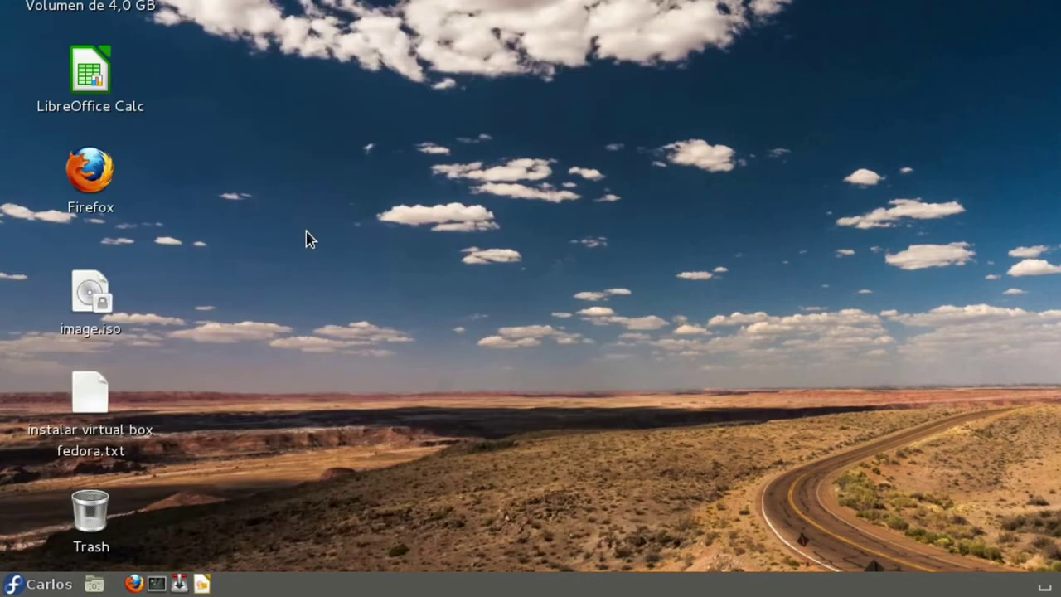
pyautogui.moveTo(199, 259); pyautogui.dragTo(21, 152)
pyautogui.click(299, 266)
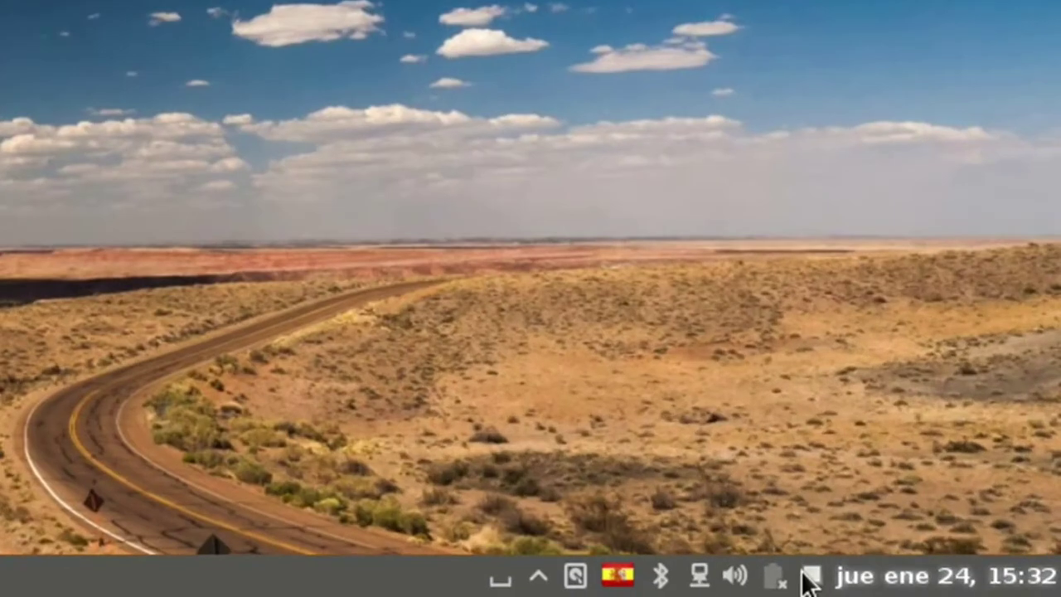
pyautogui.moveTo(1046, 574)
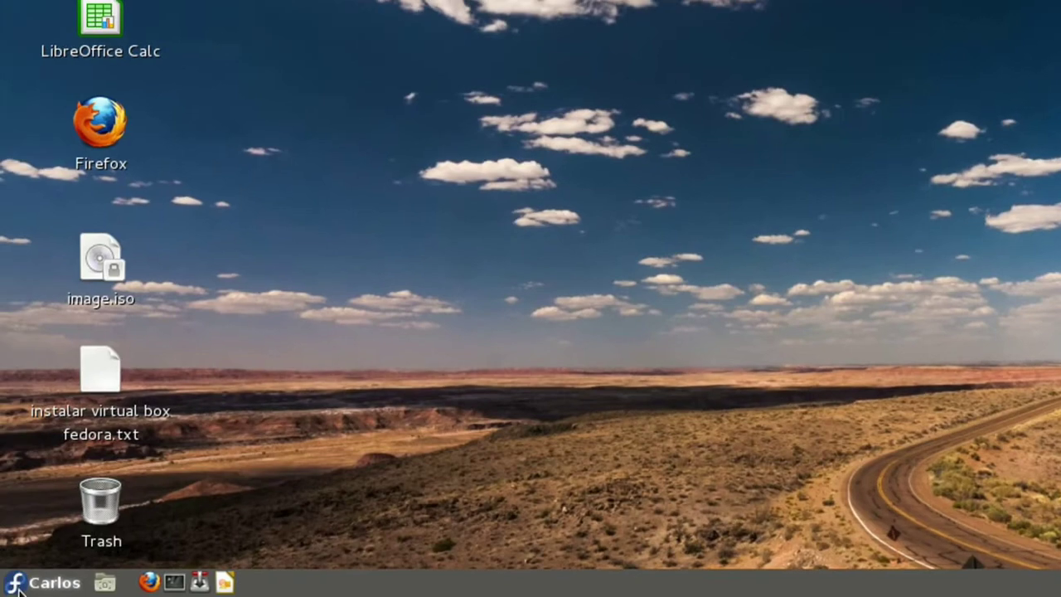
# Search the menu for 'cinn' and launch Cinnamon Settings (Configuración de Cinnamon).
pyautogui.click(17, 586)
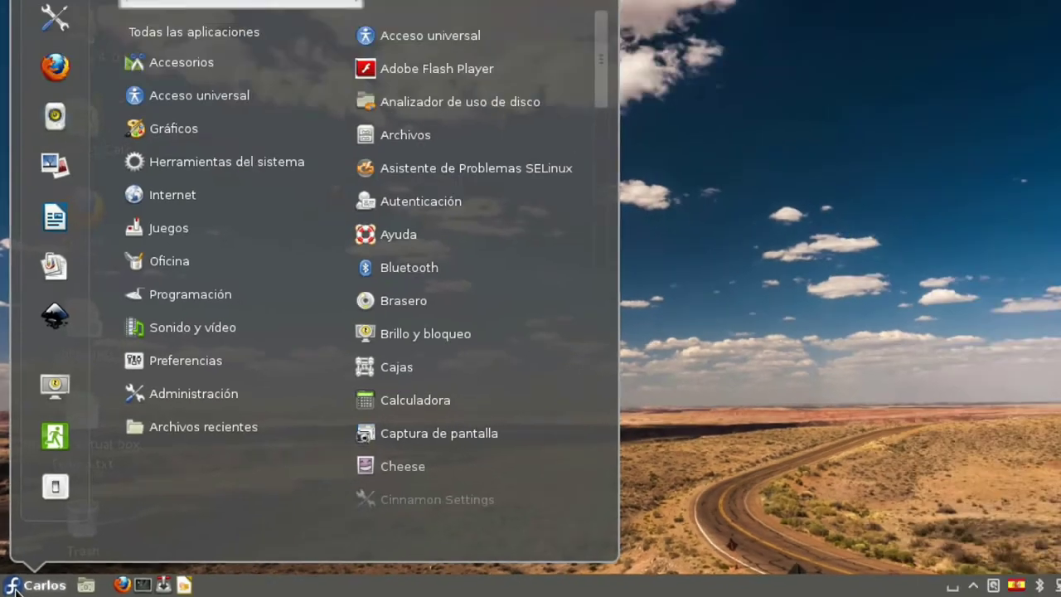
pyautogui.write('cinn')
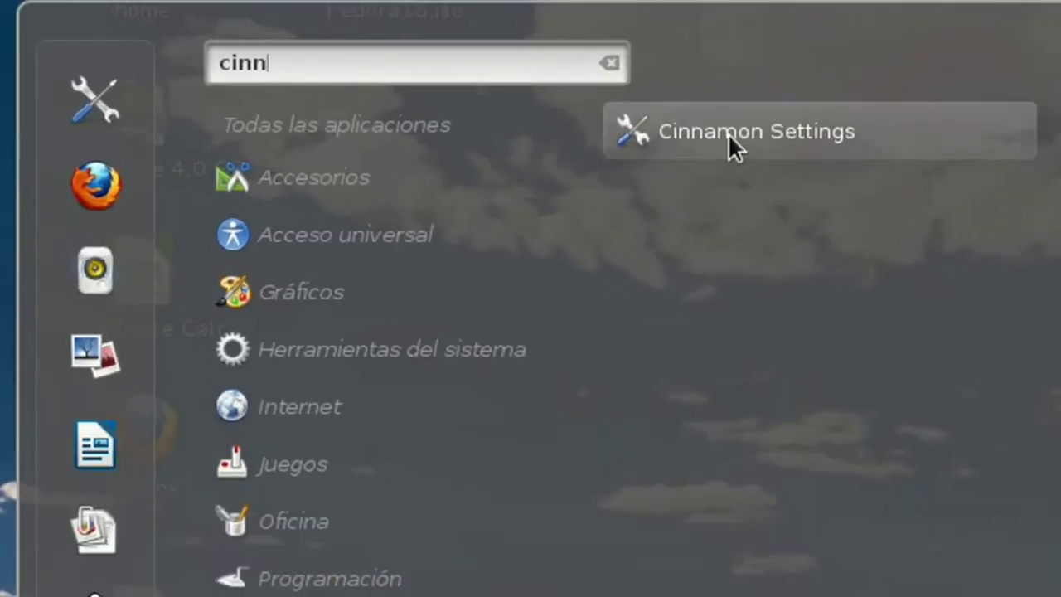
pyautogui.click(728, 133)
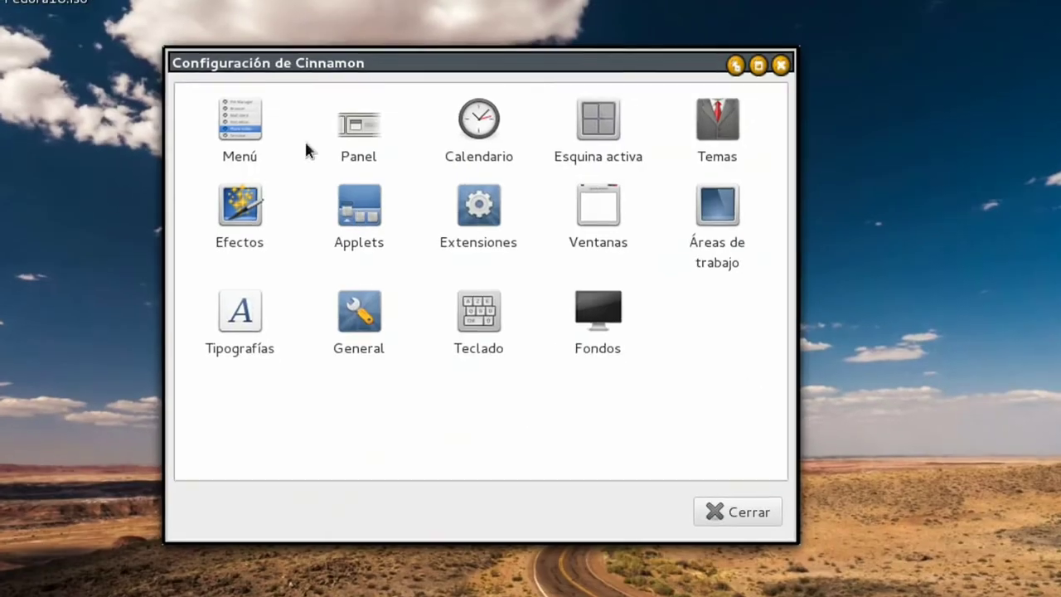
pyautogui.click(359, 216)
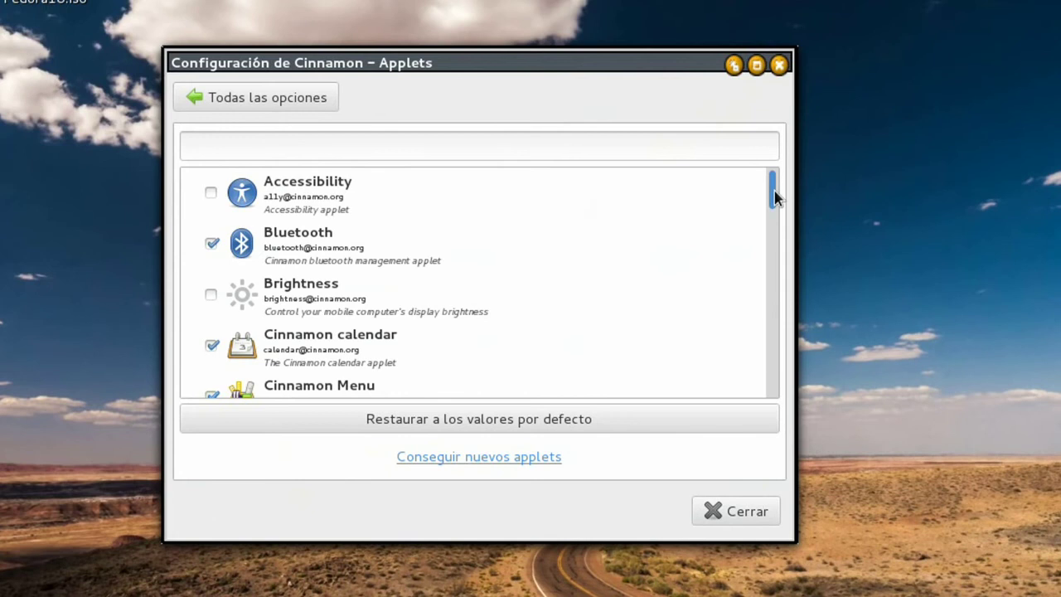
pyautogui.moveTo(775, 196); pyautogui.dragTo(771, 368)
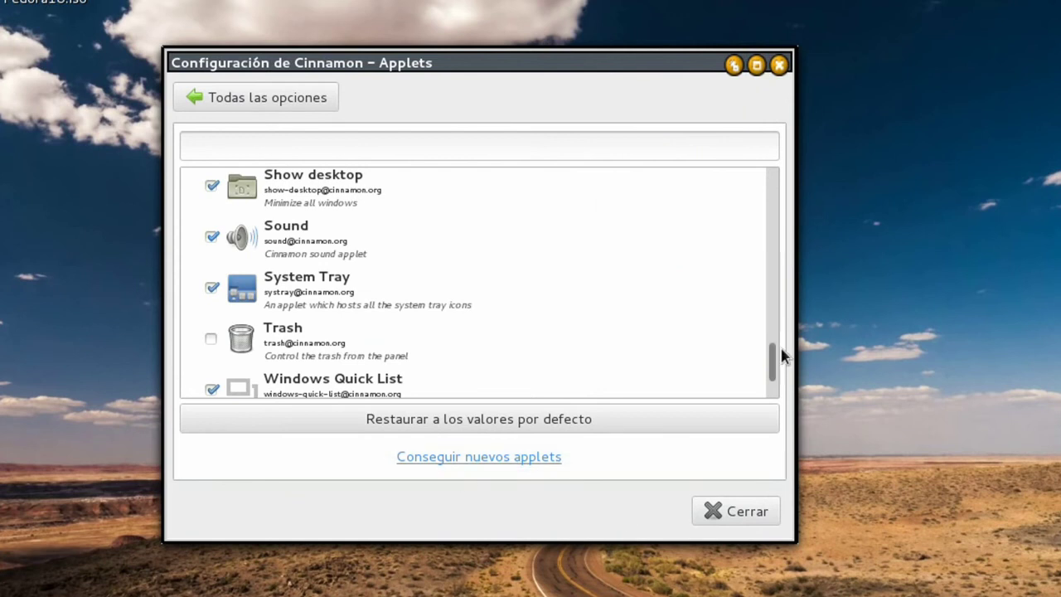
pyautogui.moveTo(773, 364); pyautogui.dragTo(789, 172)
pyautogui.click(268, 96)
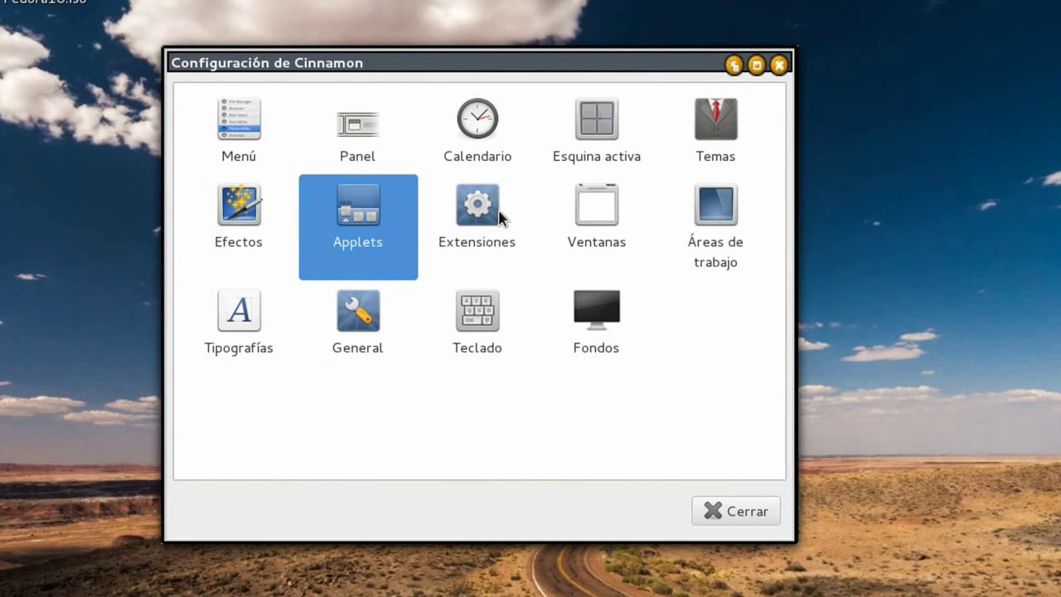
pyautogui.click(255, 219)
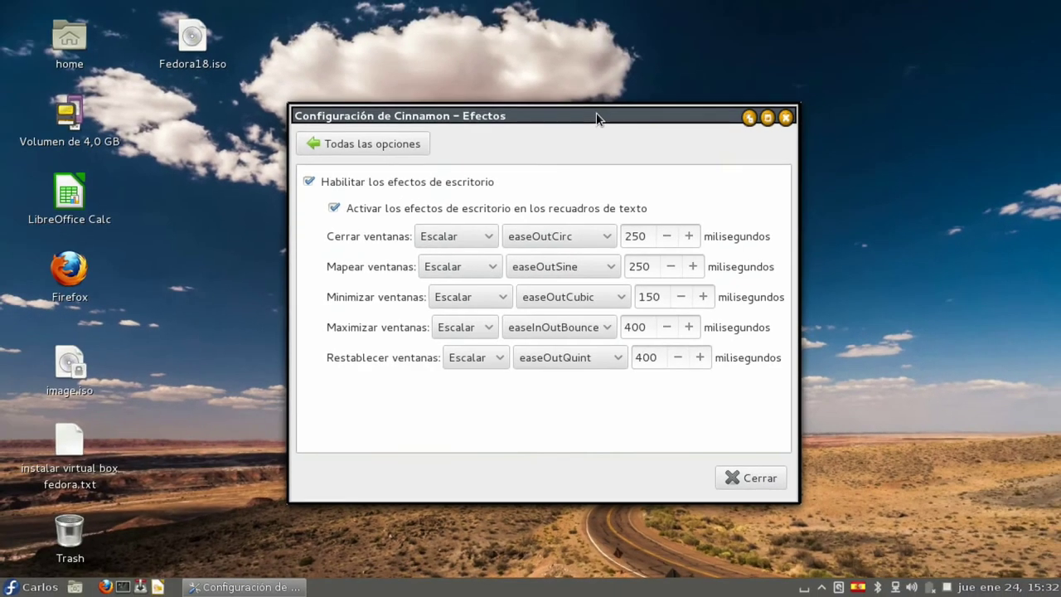
pyautogui.moveTo(597, 118); pyautogui.dragTo(596, 115)
pyautogui.doubleClick(596, 115)
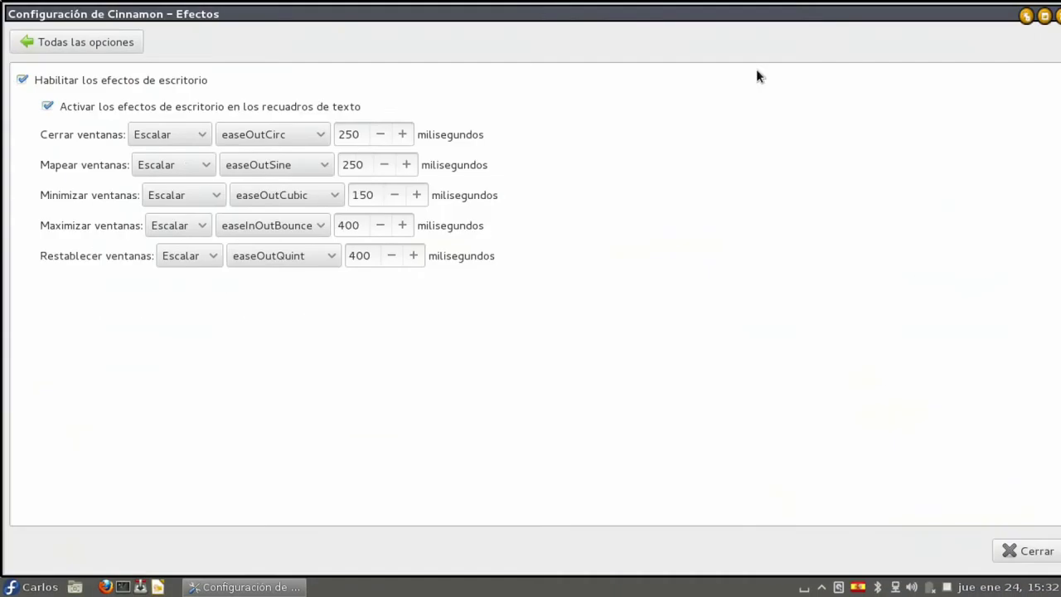
pyautogui.click(1045, 17)
pyautogui.click(379, 146)
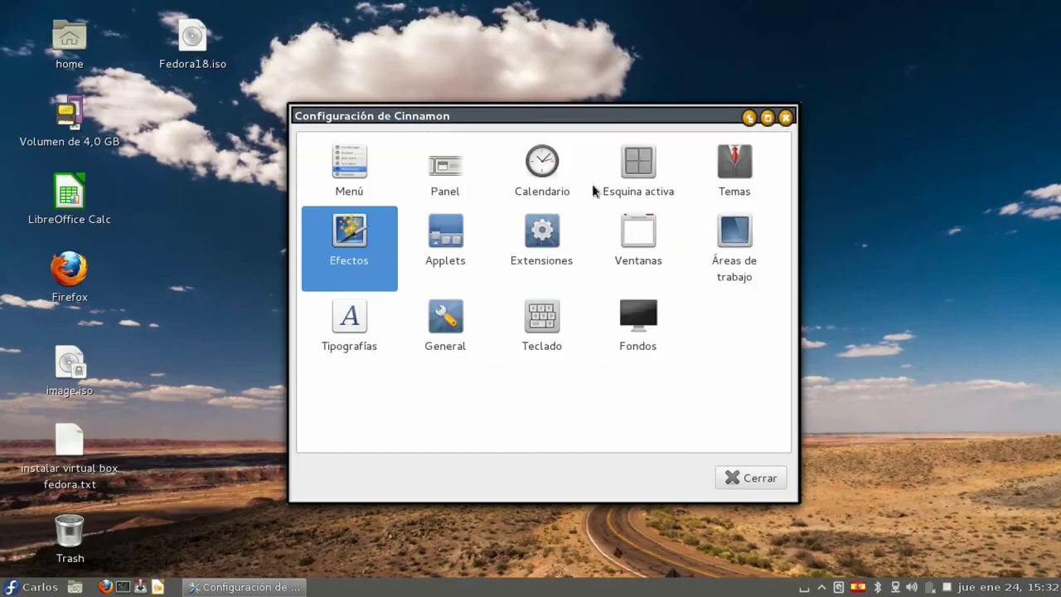
pyautogui.click(727, 169)
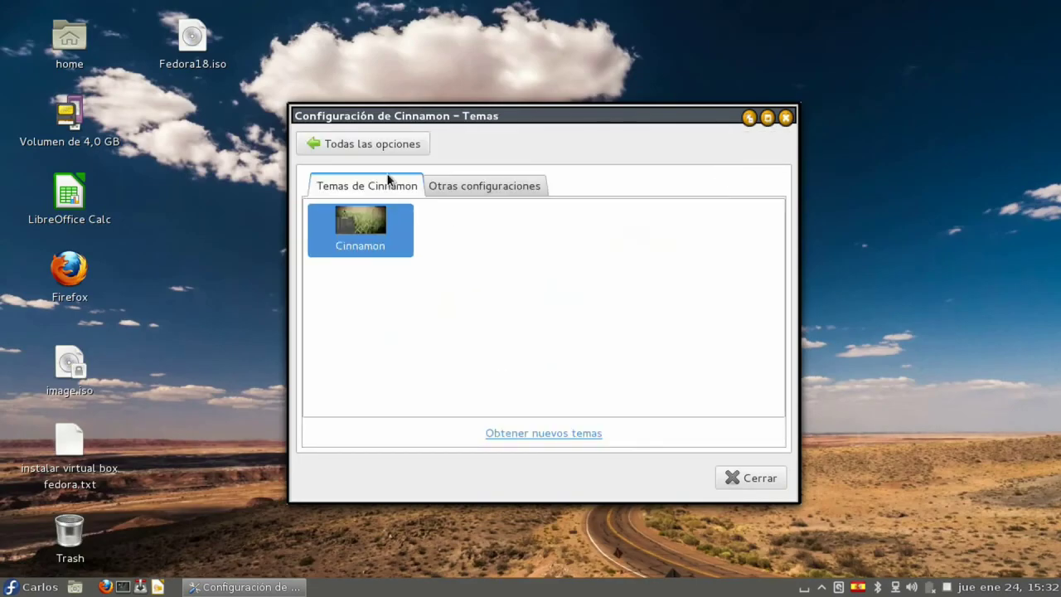
pyautogui.click(374, 155)
pyautogui.click(554, 170)
pyautogui.click(368, 147)
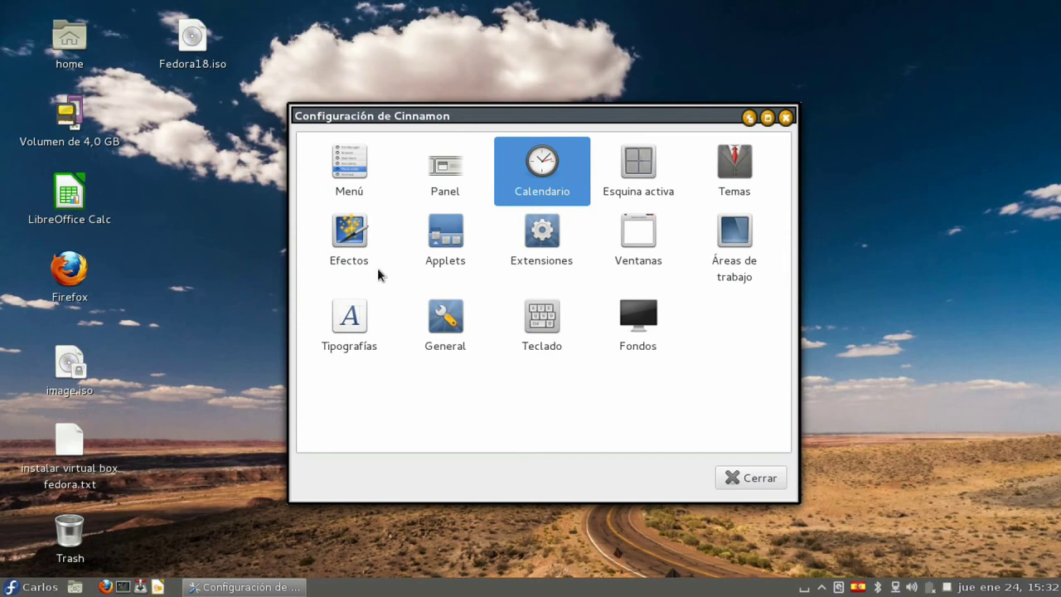
# On the next workspace's terminal, become root with 'su' and the root password.
pyautogui.hotkey('ctrl', 'alt', 'Right')
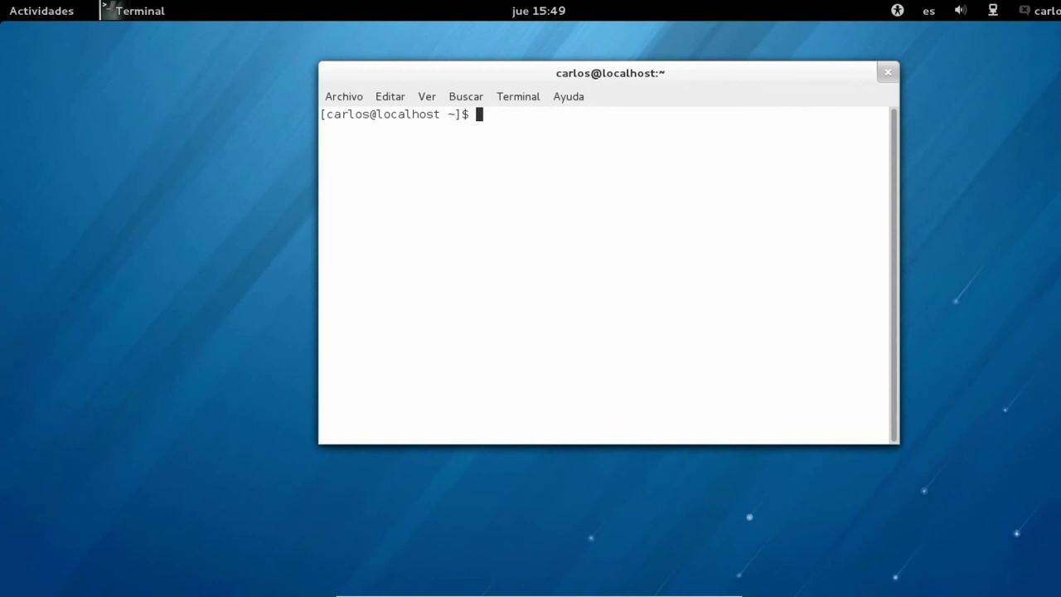
pyautogui.write('su')
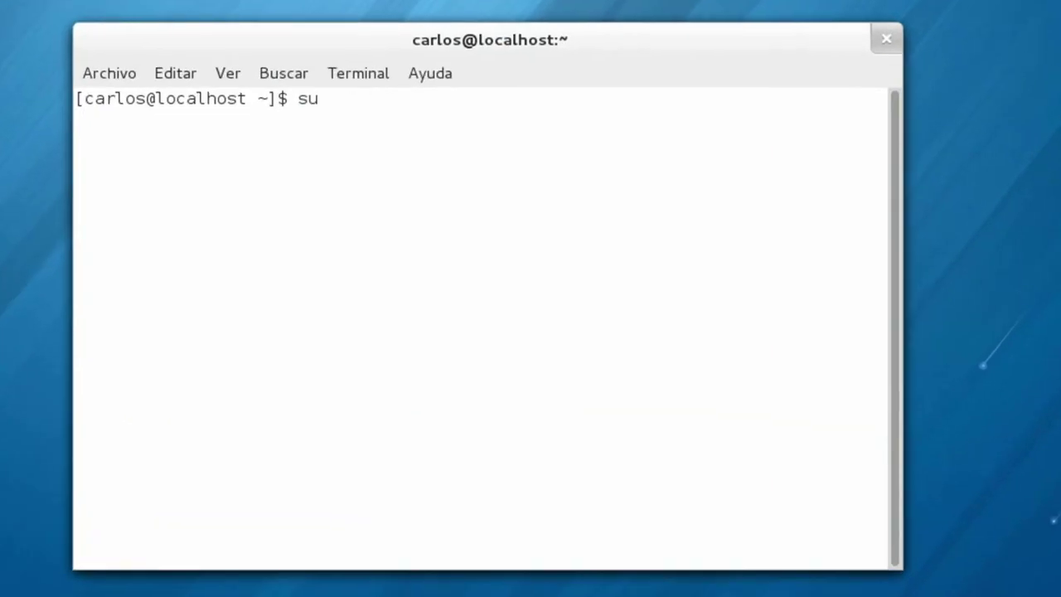
pyautogui.press('Return')
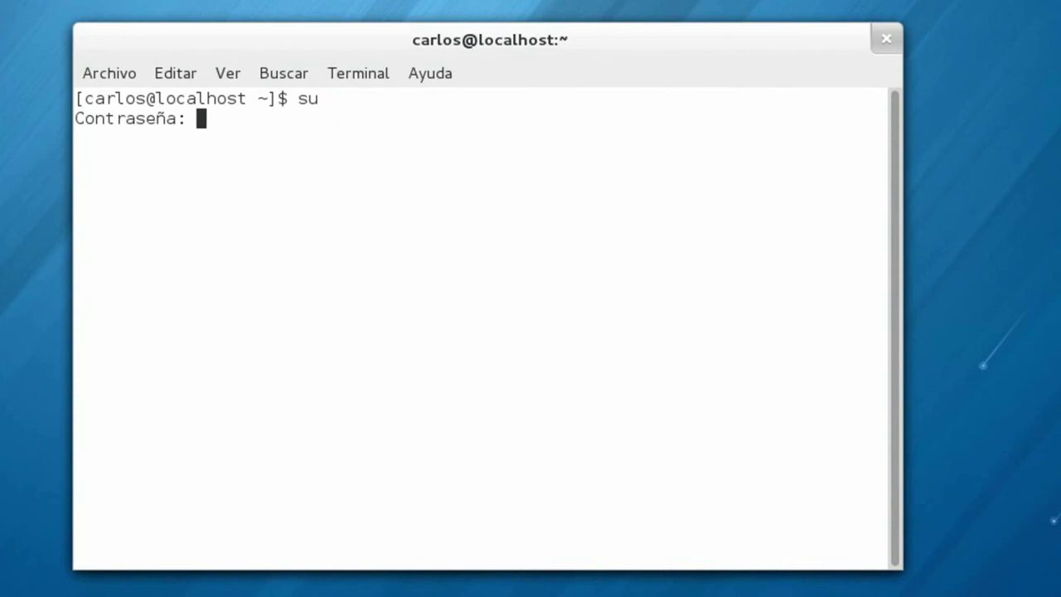
pyautogui.press('Return')
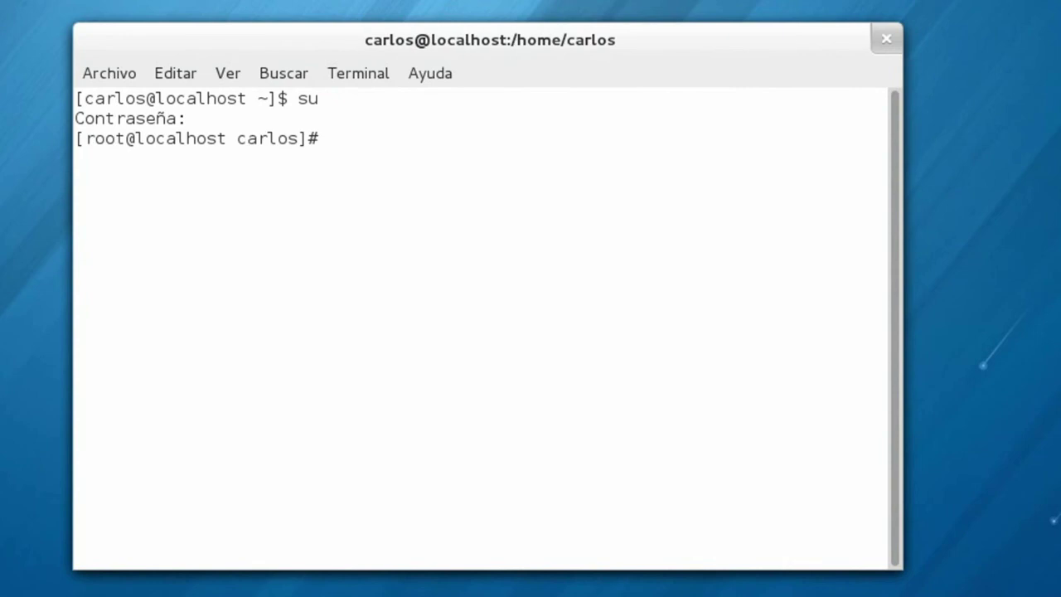
# Run 'yum install cinnamon' and confirm with 's' to install cinnamon 1.6.7-2.fc18.
pyautogui.write('yum install cinnamon')
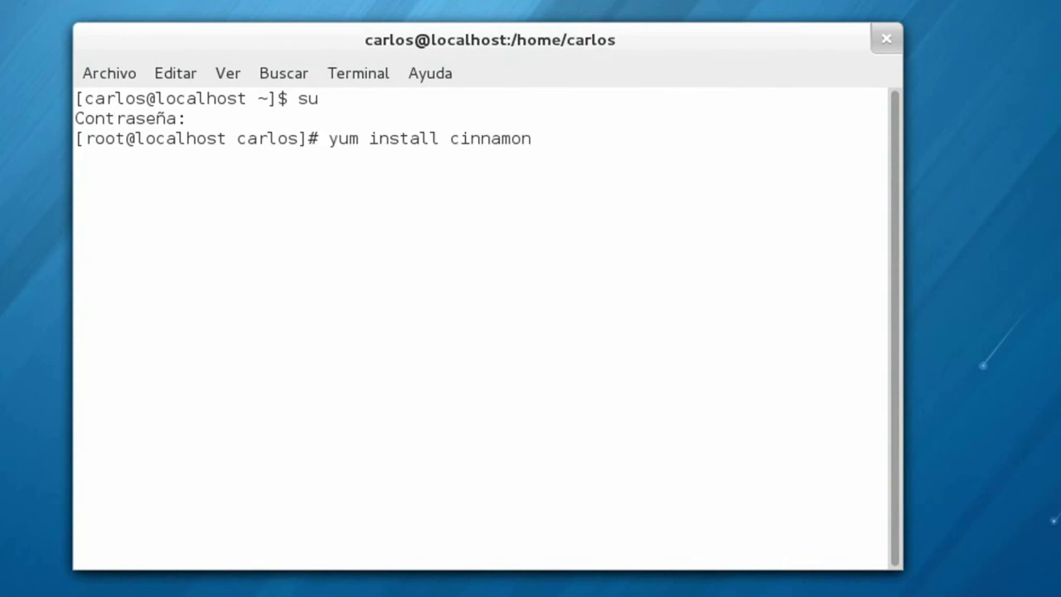
pyautogui.press('Return')
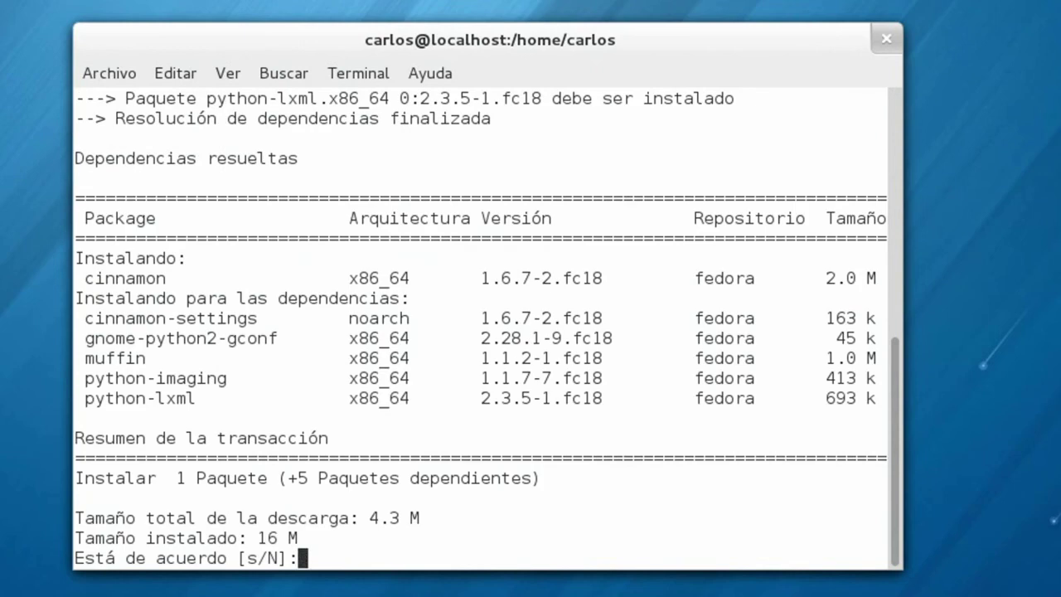
pyautogui.write('s')
pyautogui.press('Return')
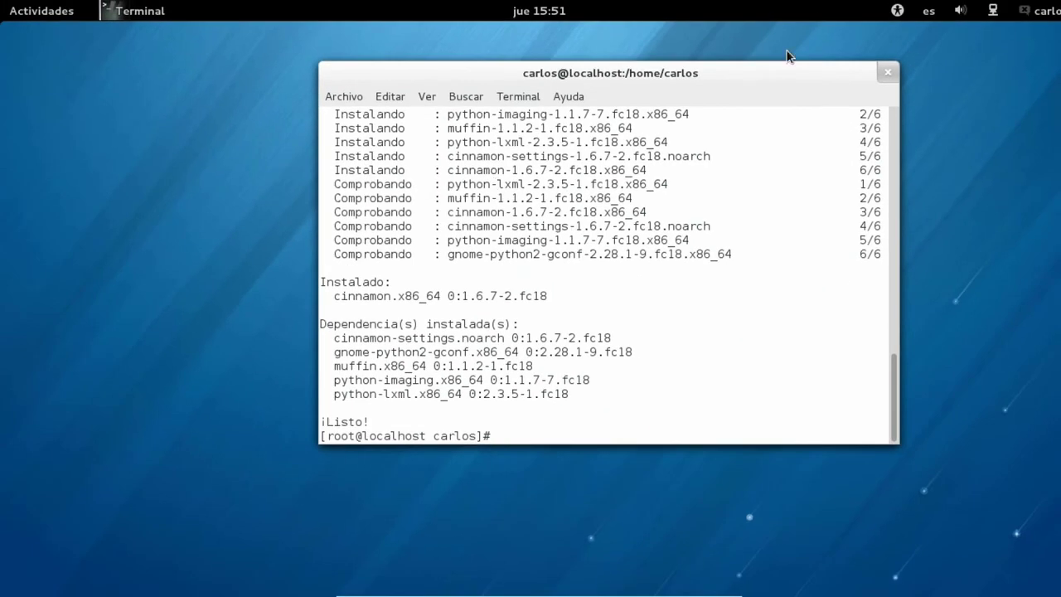
# Close the terminal and log out via 'Cerrar la sesión' in the user menu.
pyautogui.click(888, 72)
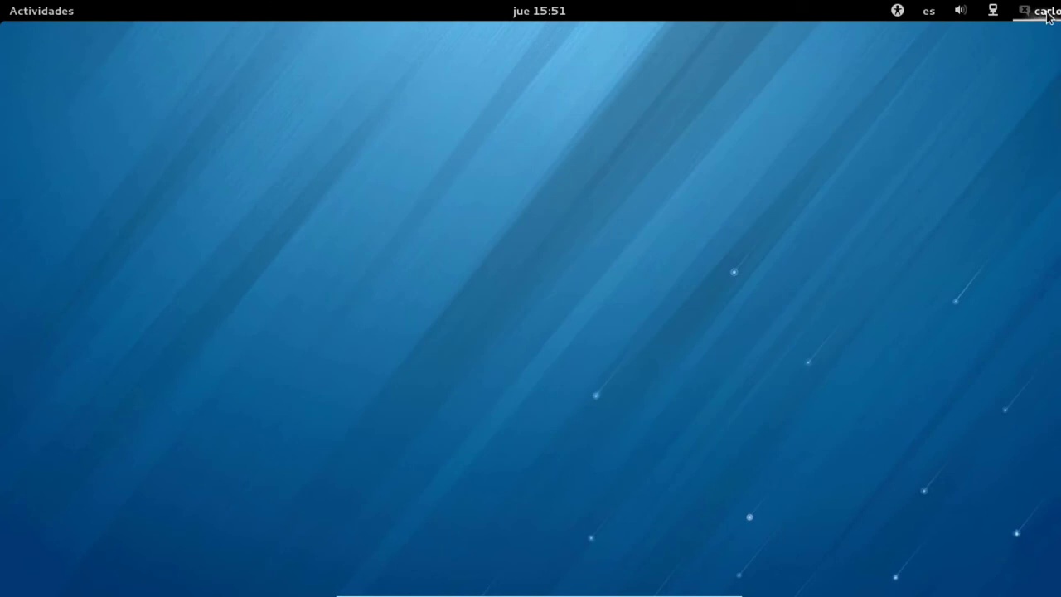
pyautogui.click(1049, 11)
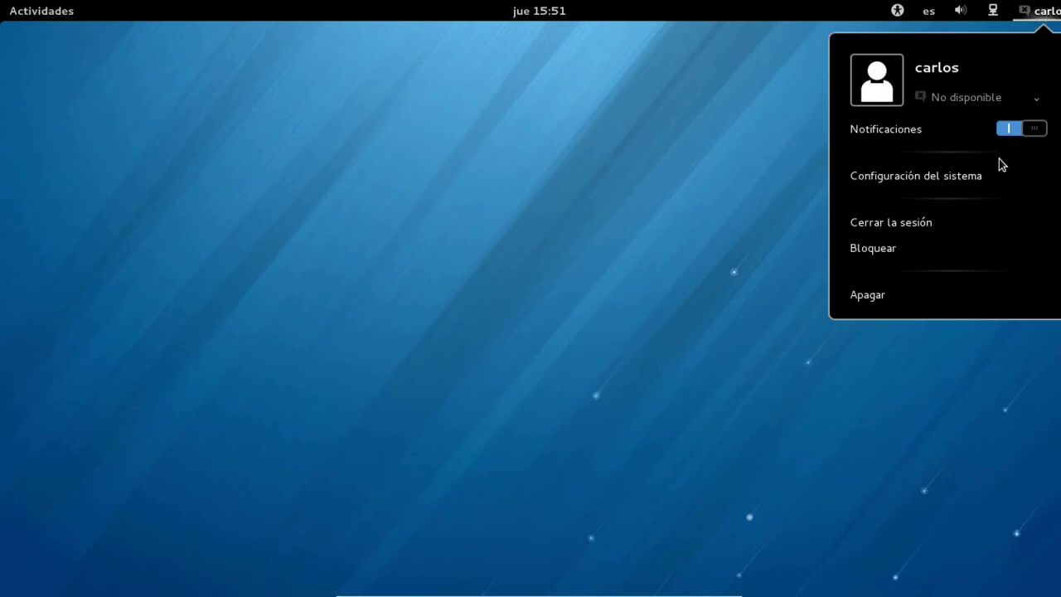
pyautogui.click(918, 237)
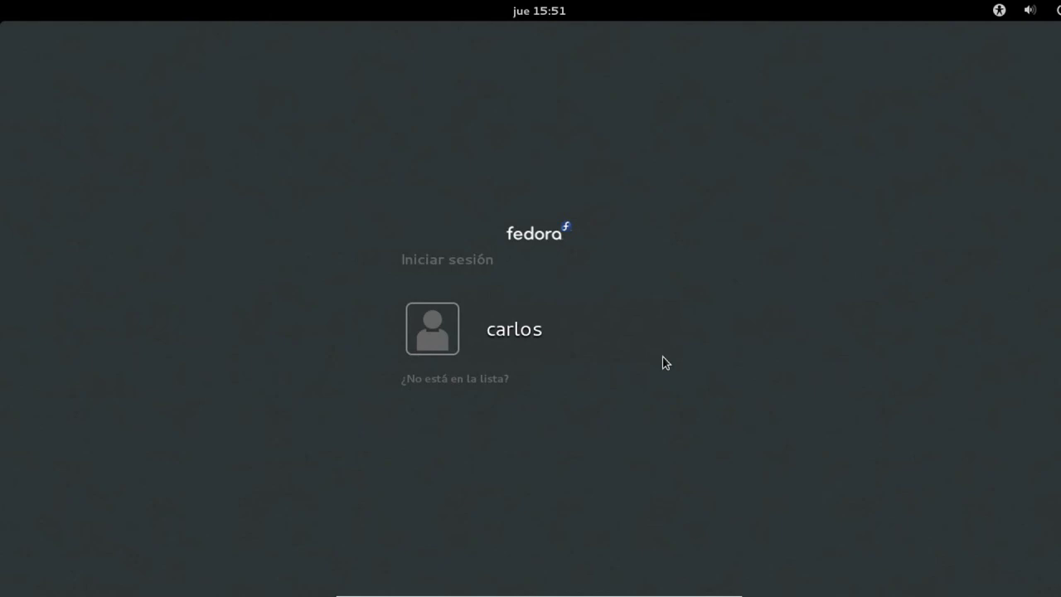
# Select the user, pick the Cinnamon session, enter the account password and sign in.
pyautogui.press('Return')
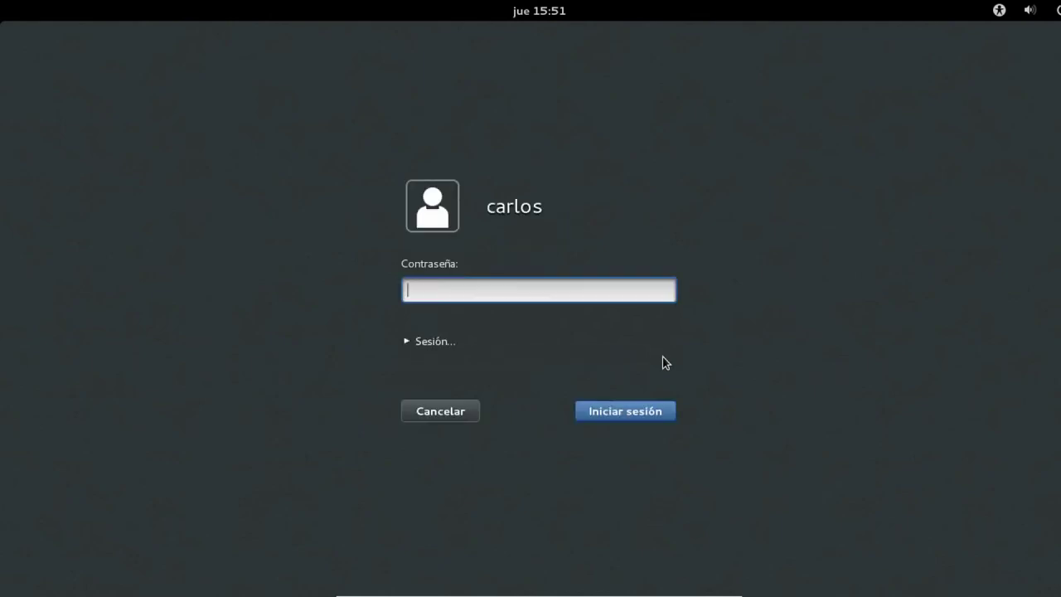
pyautogui.click(421, 345)
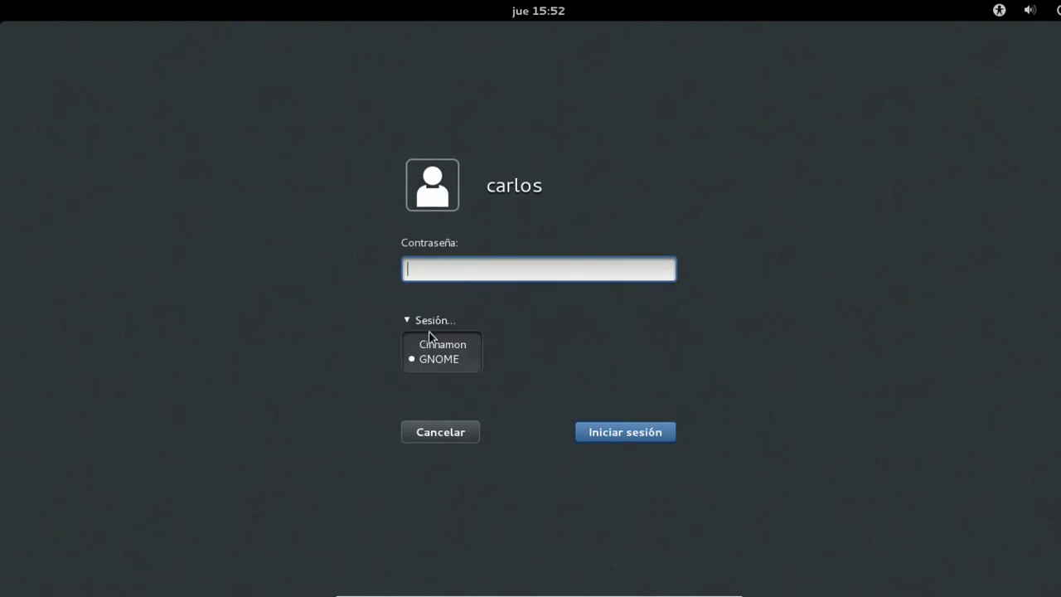
pyautogui.click(442, 348)
pyautogui.write('cxxxxxxxxxxxxx')
pyautogui.click(618, 440)
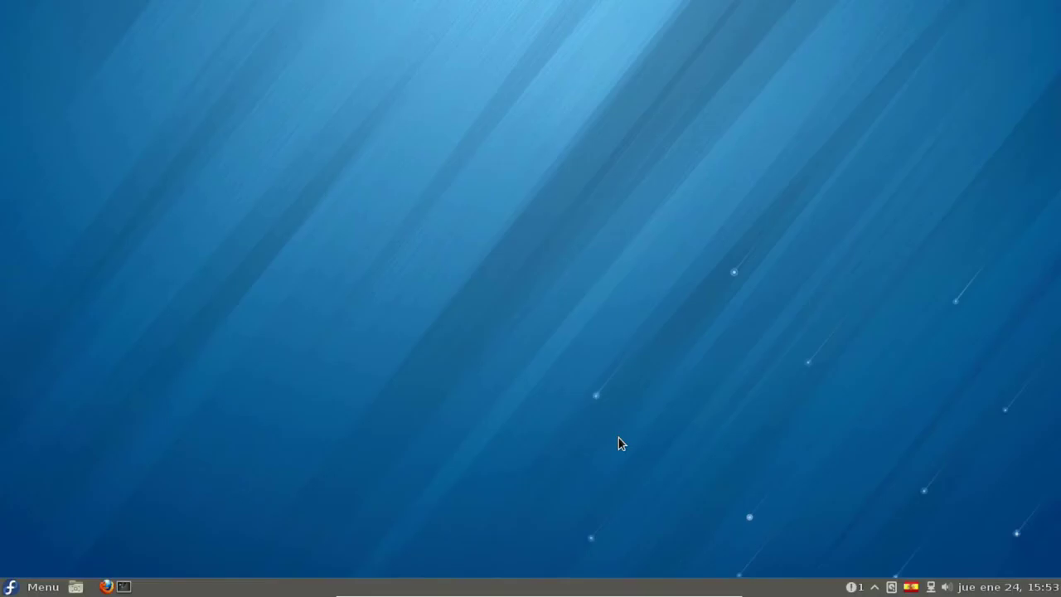